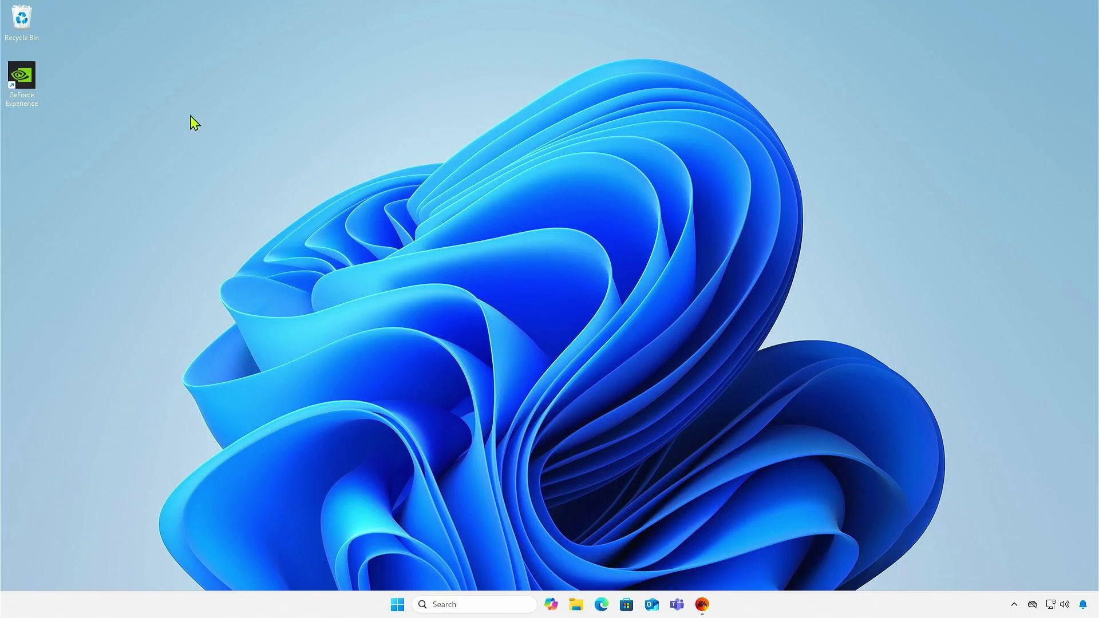
Step: Launch GeForce Experience, dismiss the NVIDIA App upgrade offer, and close it
double_click(23, 80)
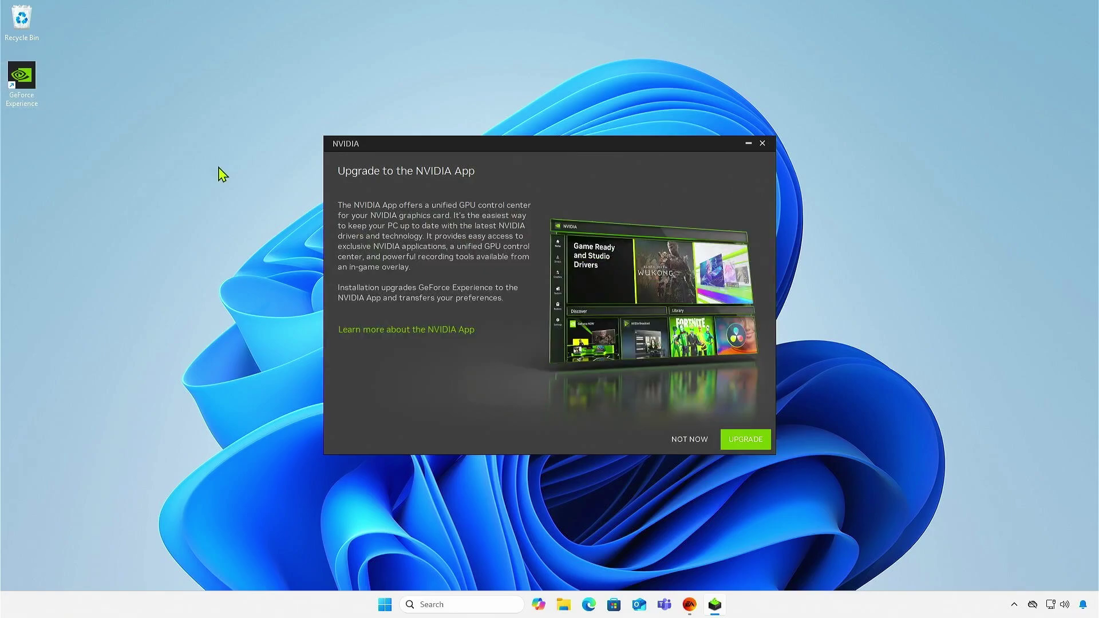
click(687, 442)
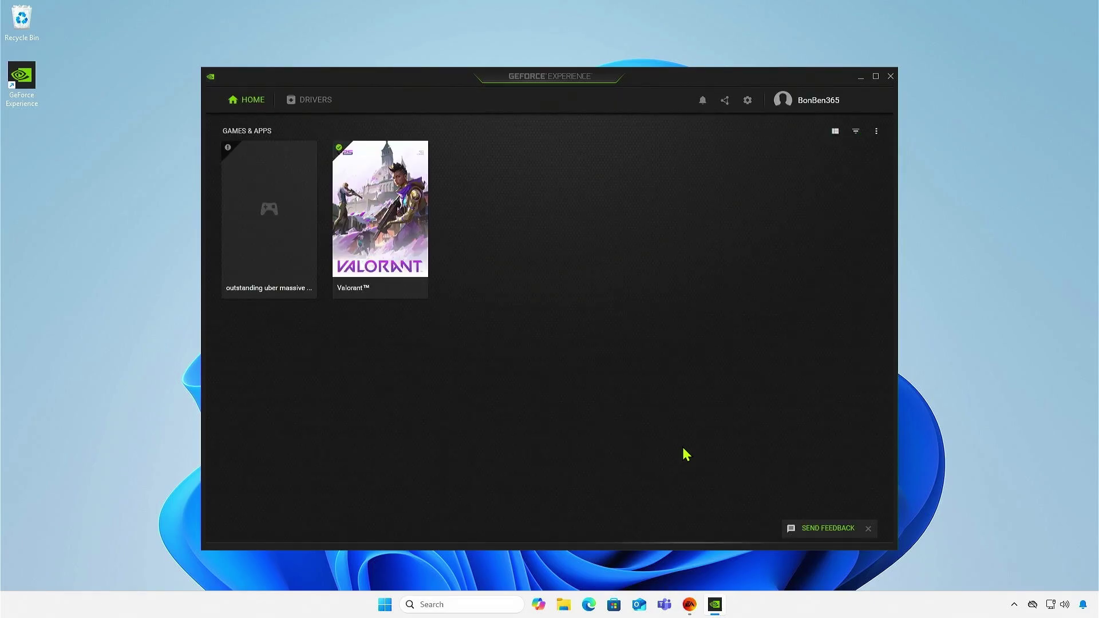
click(890, 76)
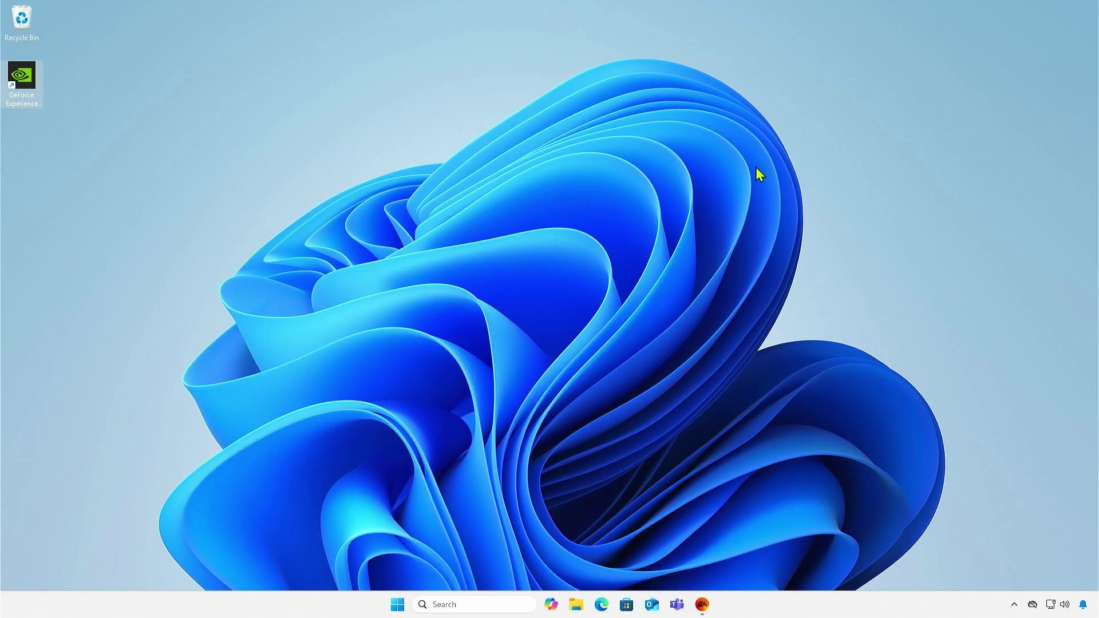
Step: In File Explorer, go to C:\ProgramData\NVIDIA Corporation\Downloader
click(576, 604)
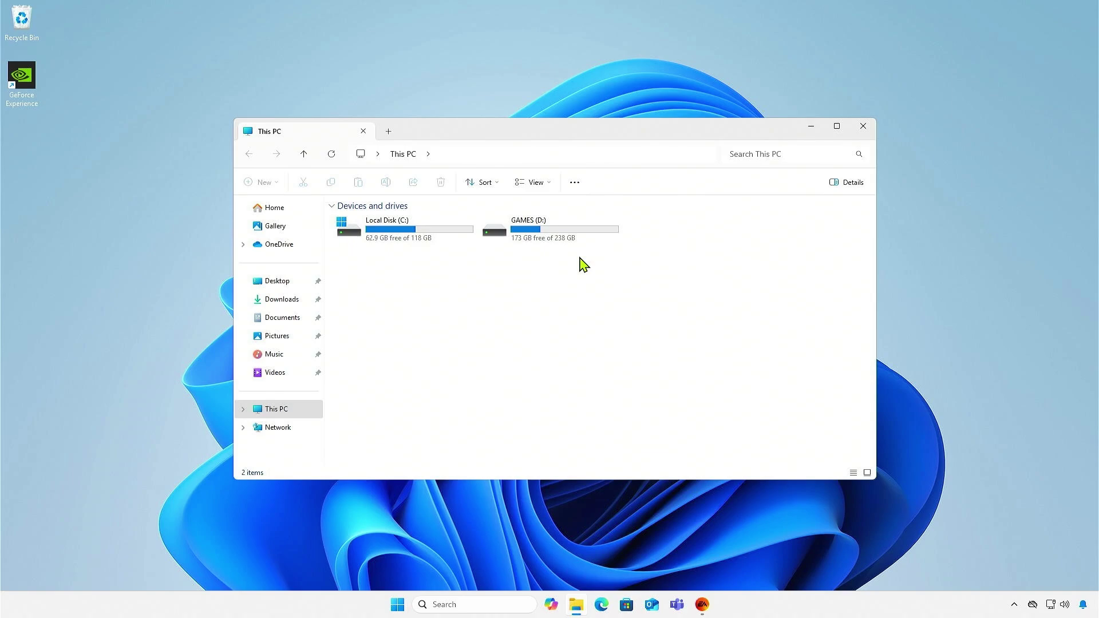
click(561, 154)
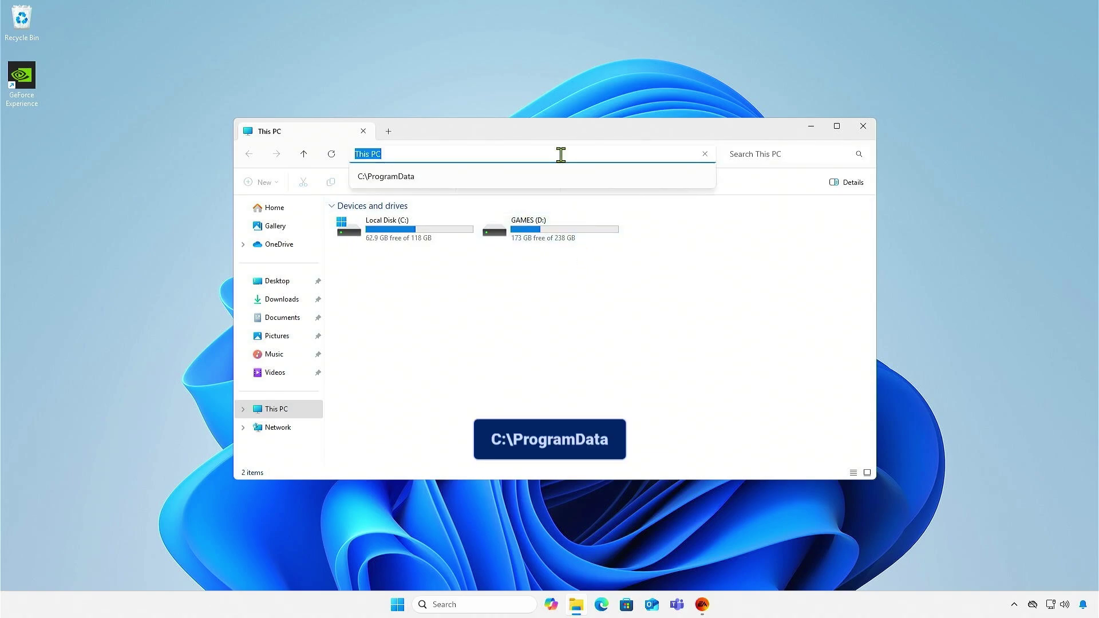
text(C:\Pro)
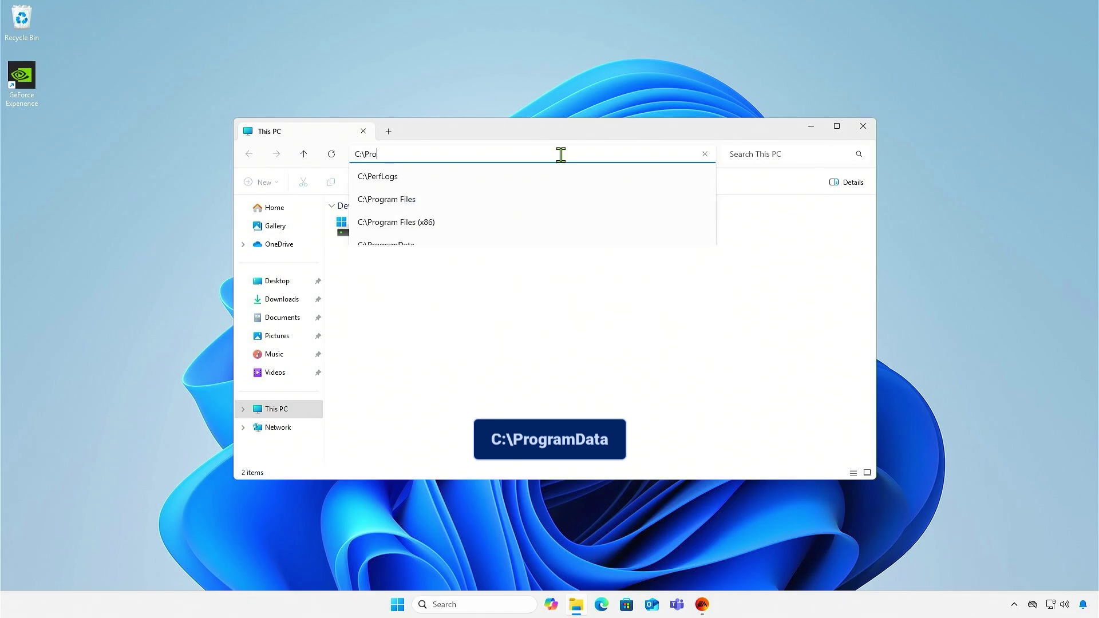
text(gramDat)
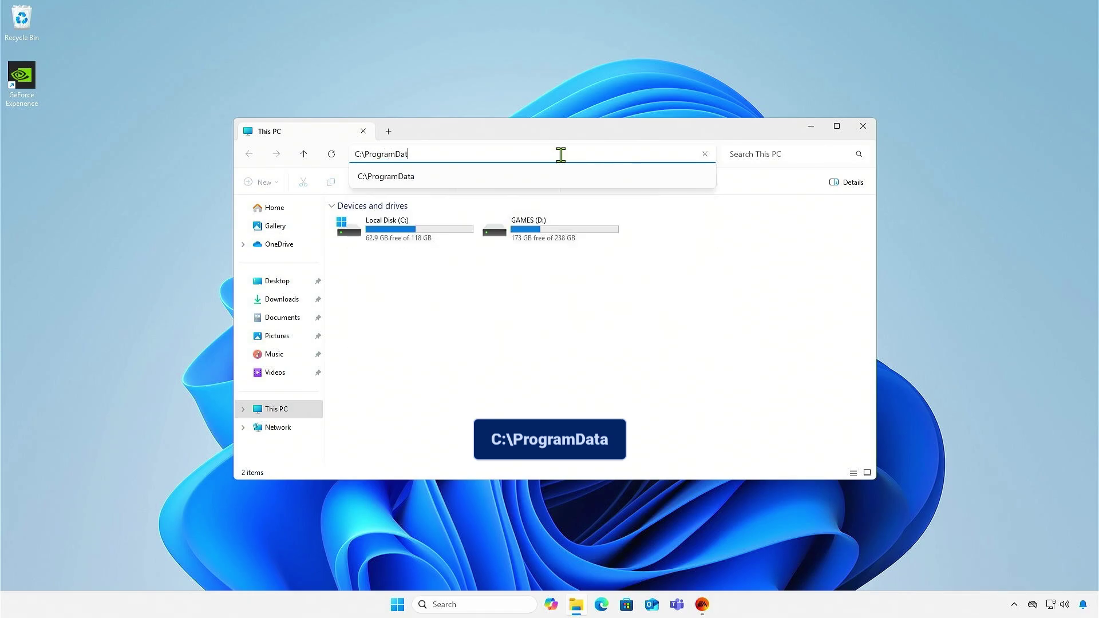
text(a)
key(Return)
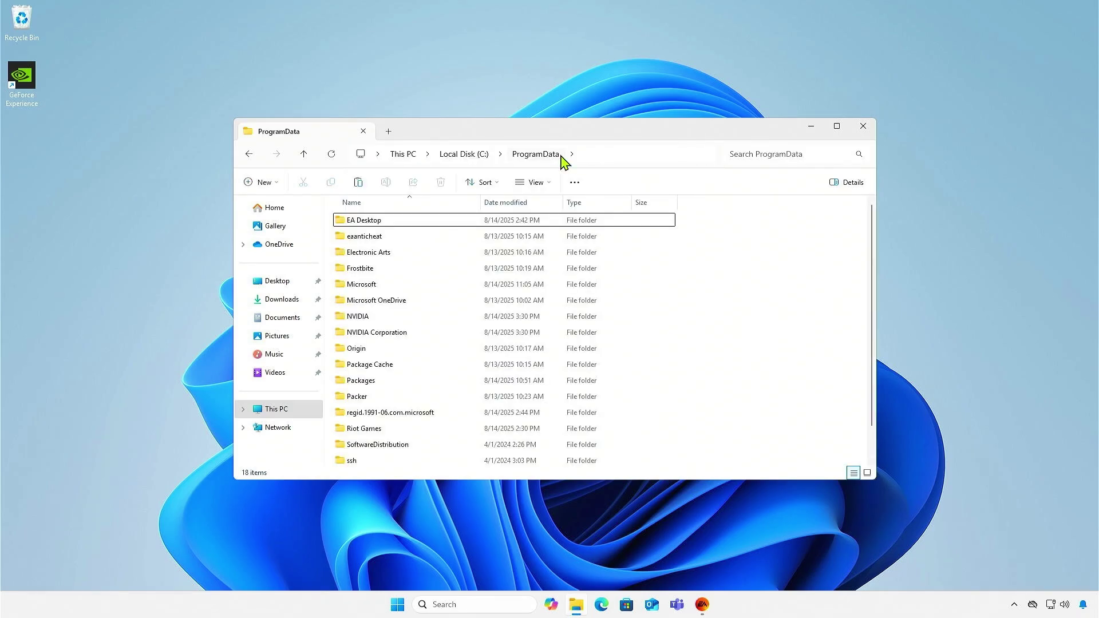
double_click(445, 334)
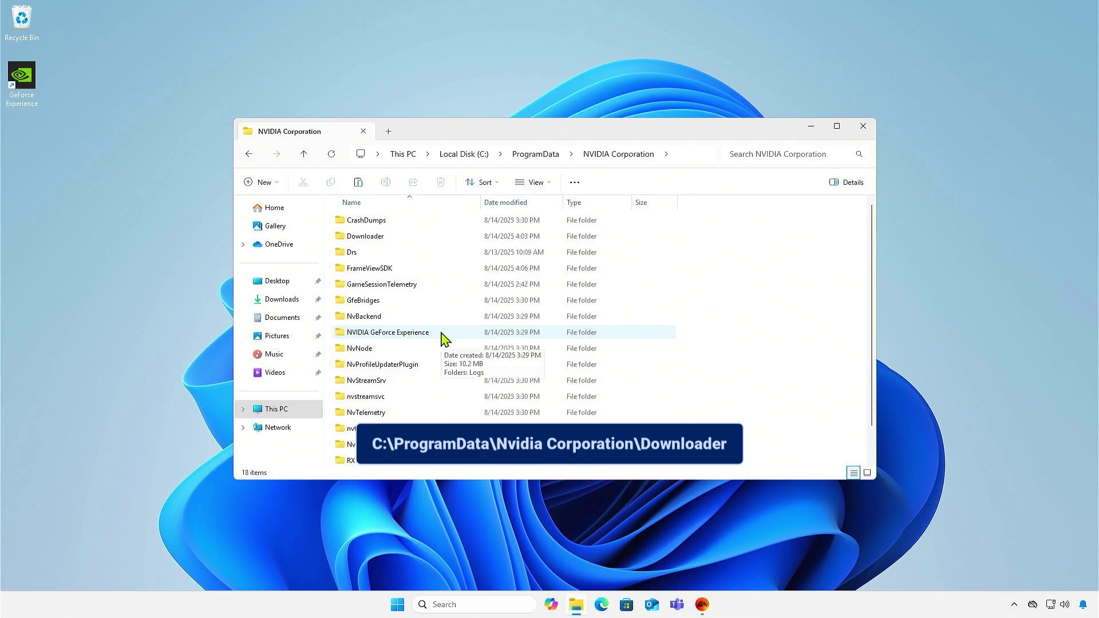
double_click(414, 240)
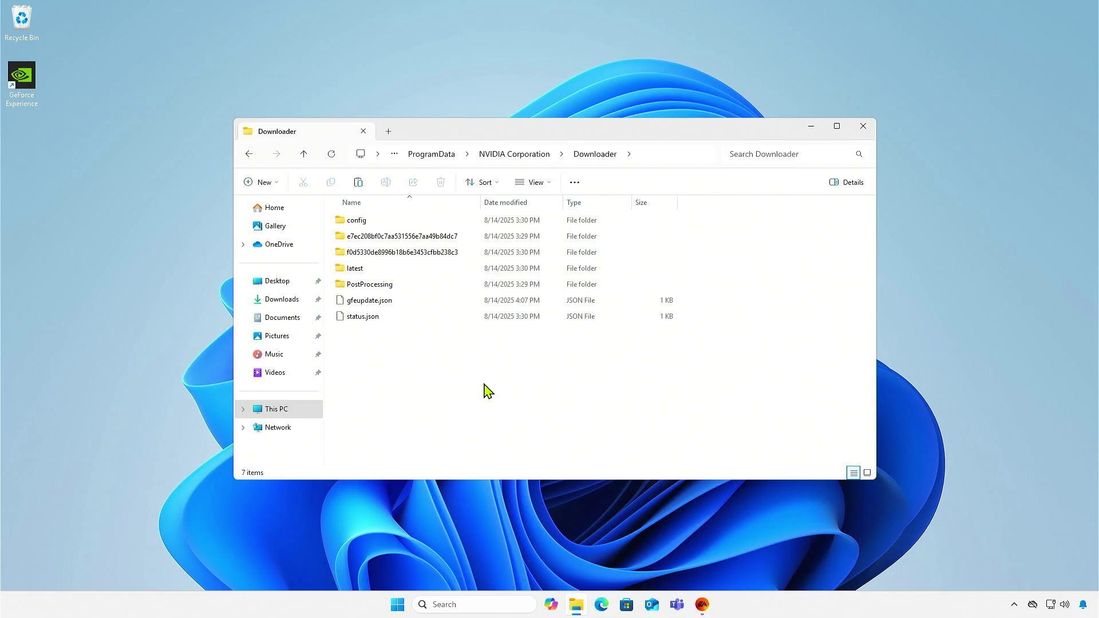
Step: Copy gfeupdate.json and paste a duplicate into the Downloader folder
click(420, 302)
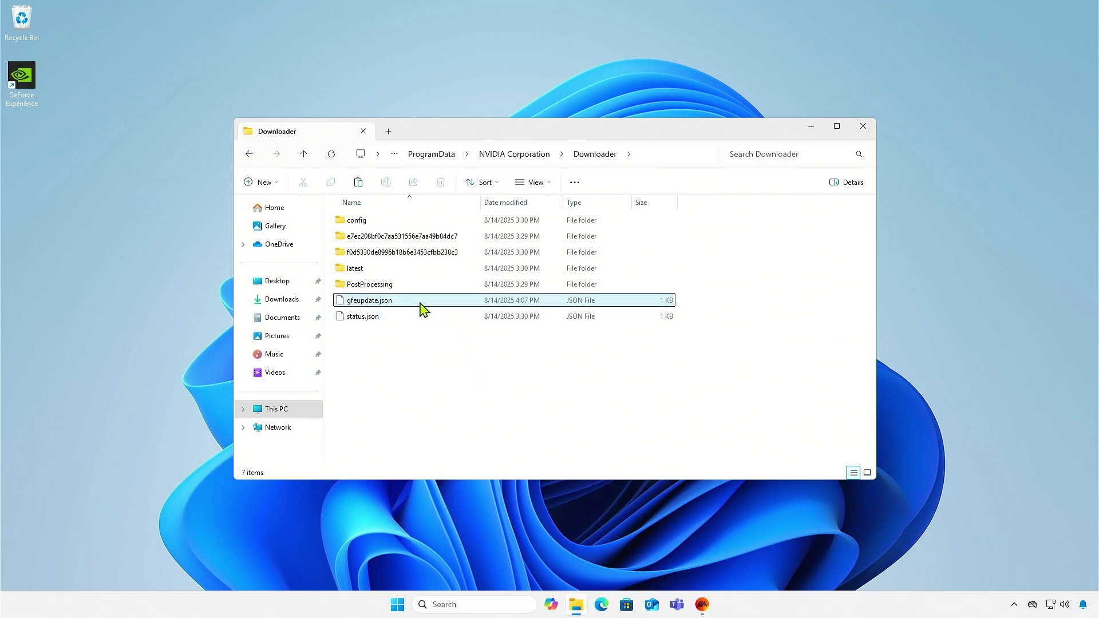
right_click(422, 308)
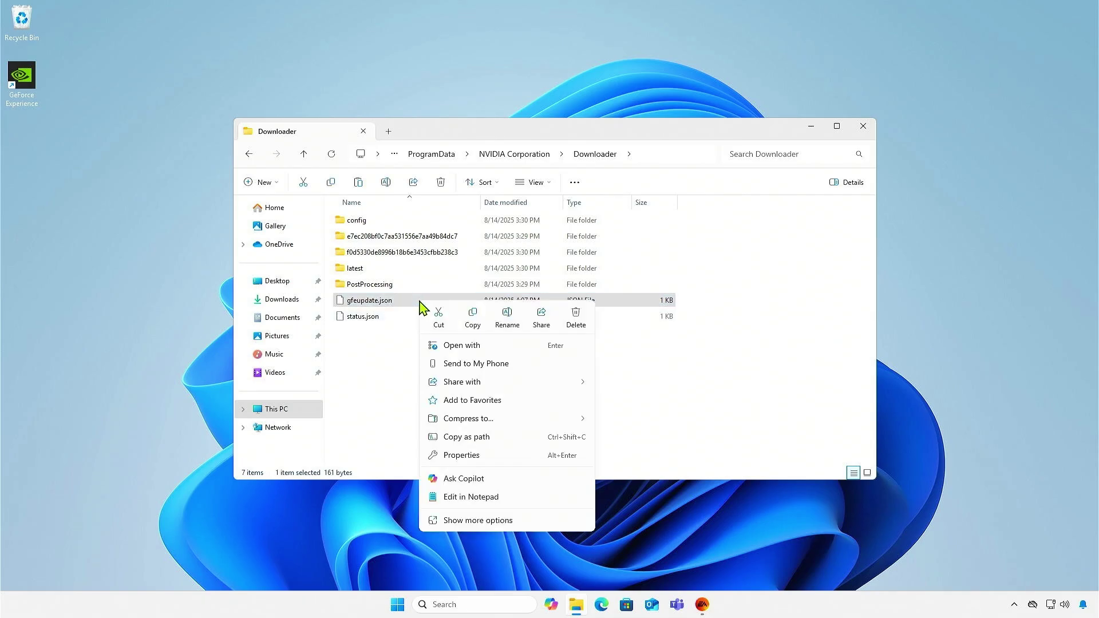
click(467, 325)
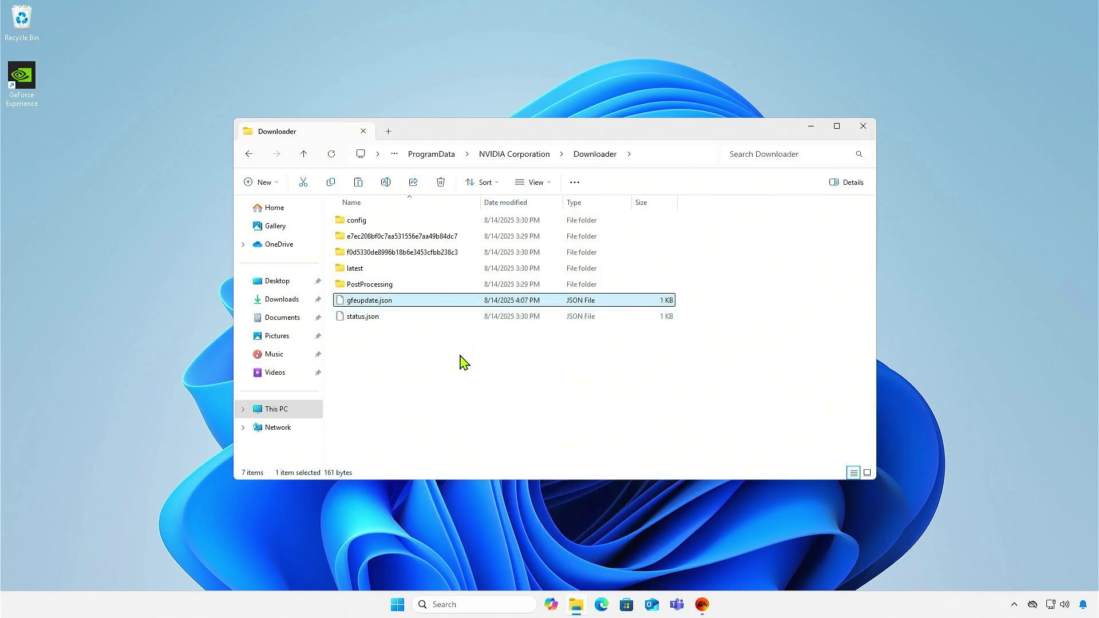
right_click(461, 362)
click(477, 377)
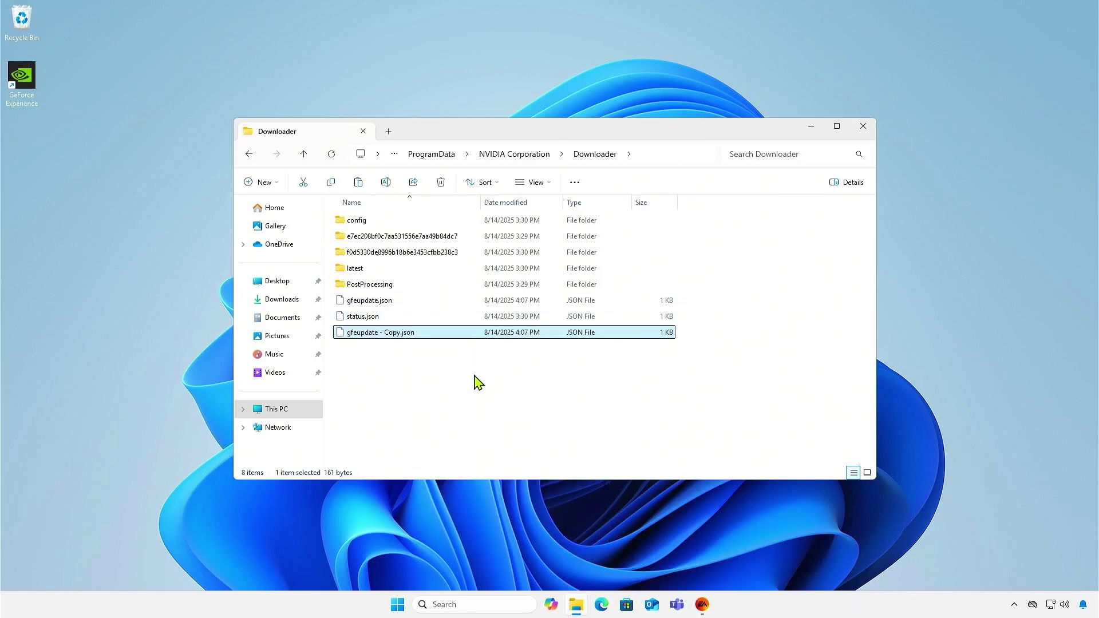
Step: Rename the original gfeupdate.json to gfeupdate_old.json
click(411, 306)
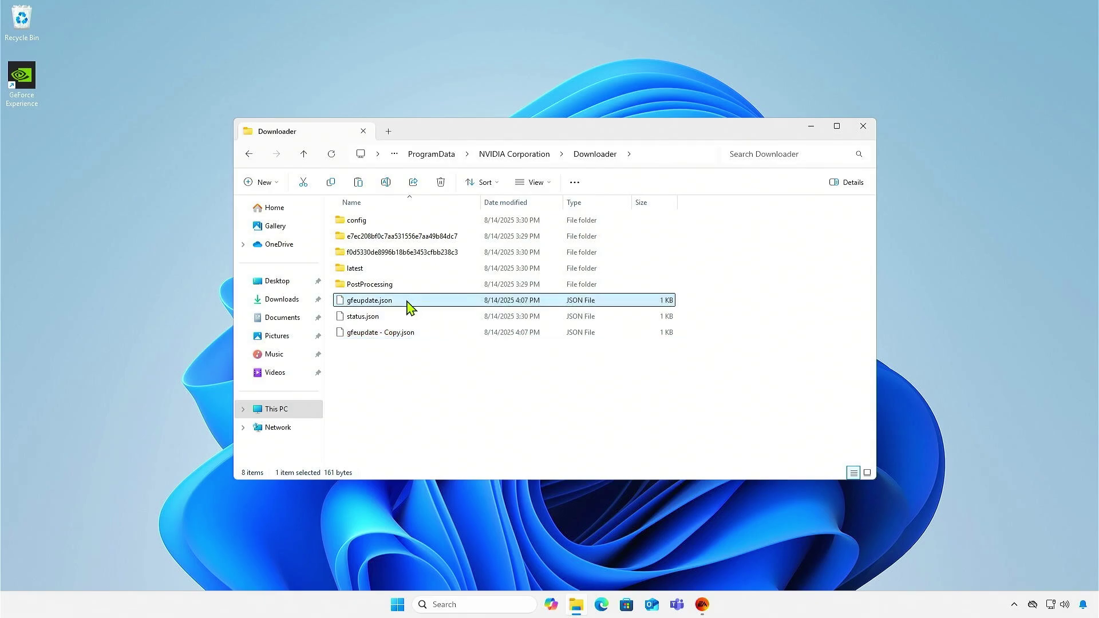
click(381, 304)
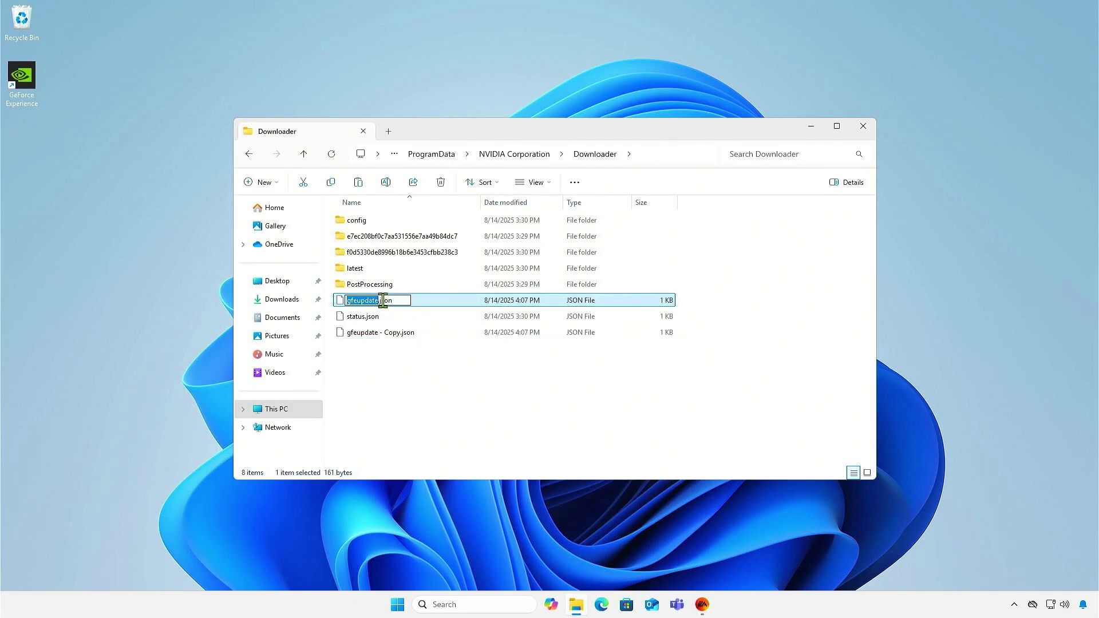
click(388, 301)
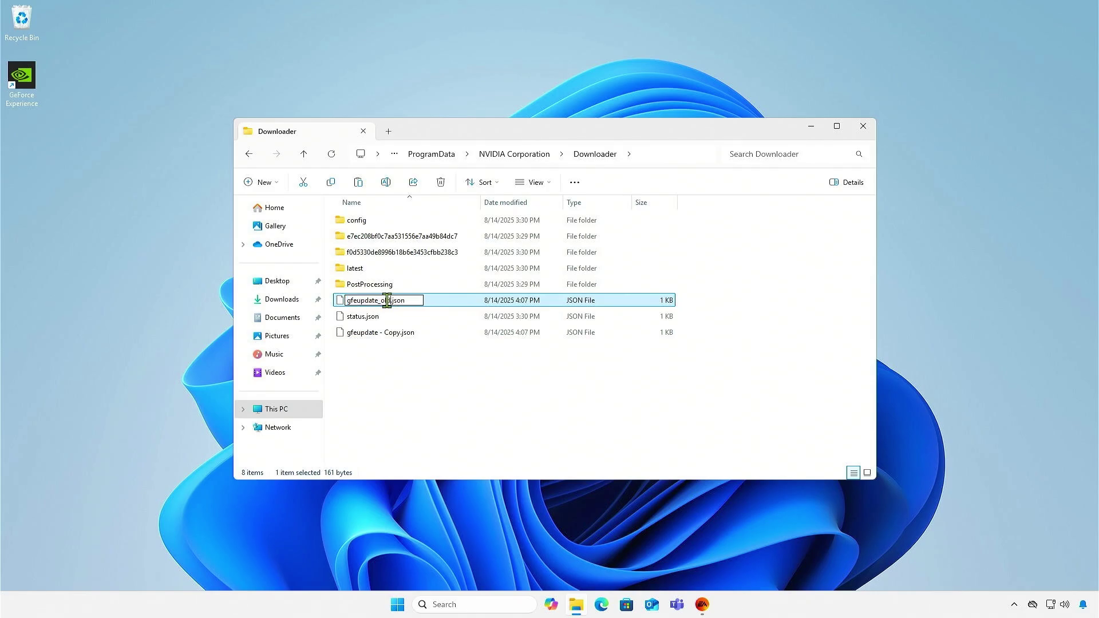
click(444, 349)
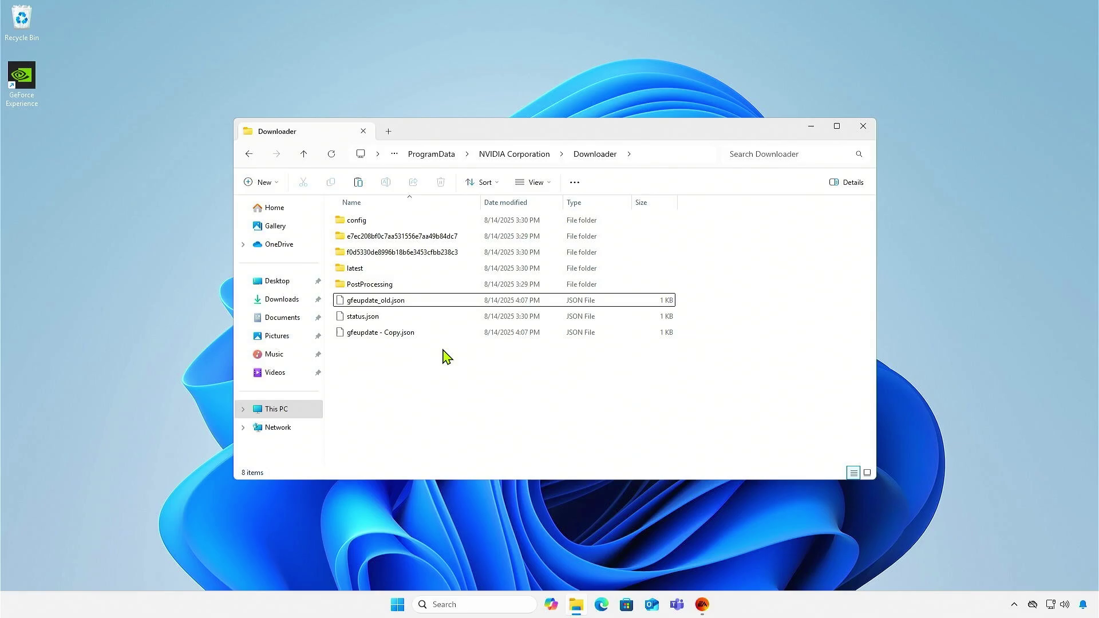
Step: Rename the 'gfeupdate - Copy.json' duplicate to gfeupdate.json
click(417, 333)
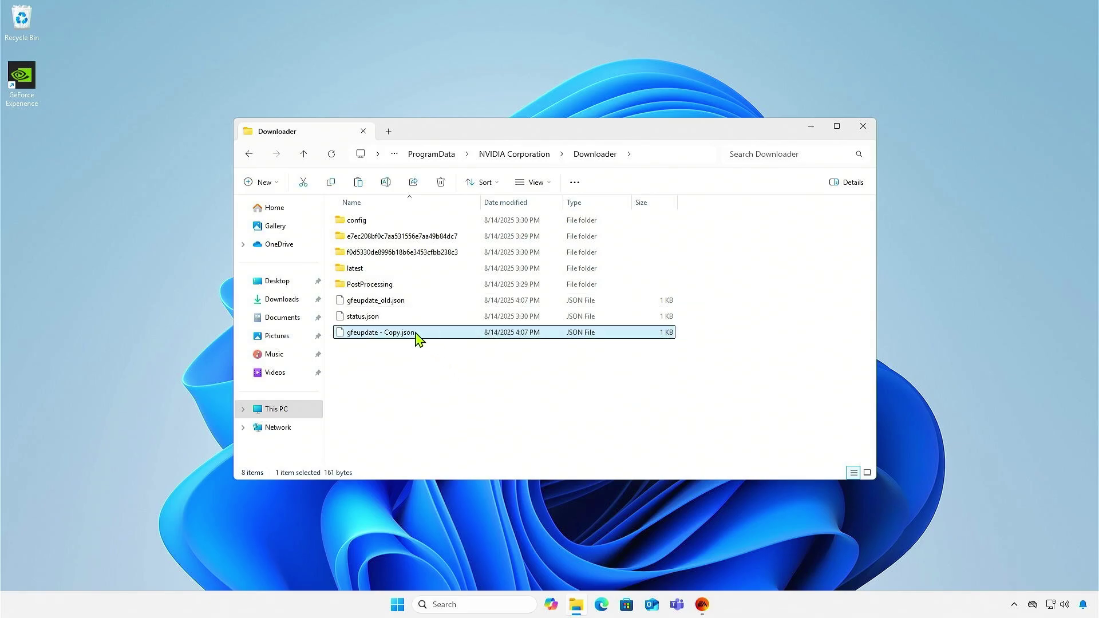
click(406, 334)
click(401, 333)
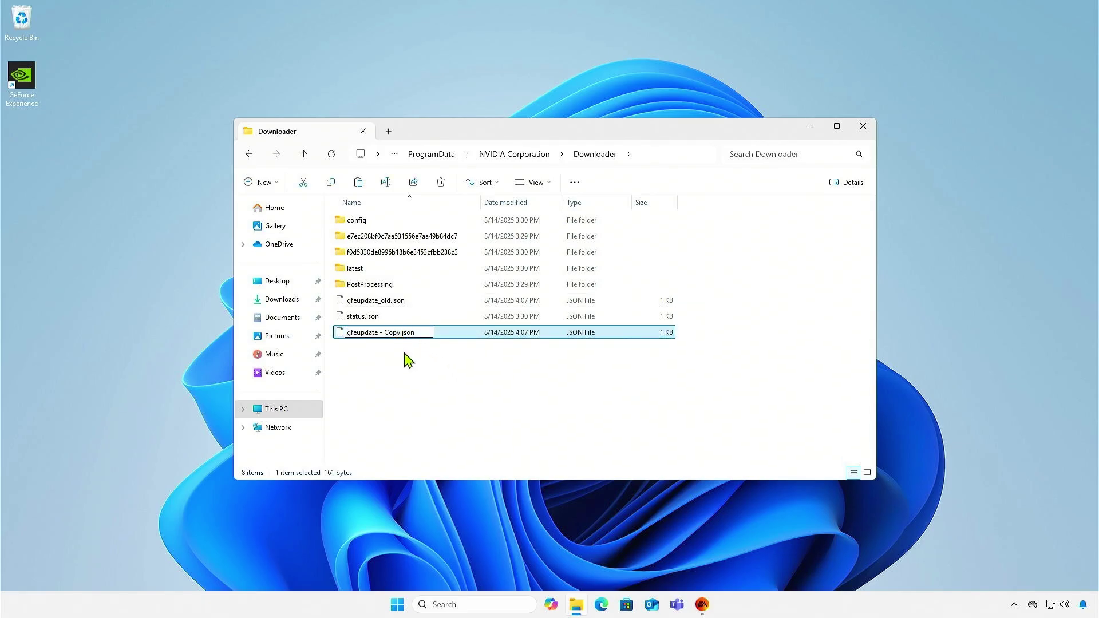
key(BackSpace)
key(BackSpace)
key(BackSpace)
key(BackSpace)
click(408, 359)
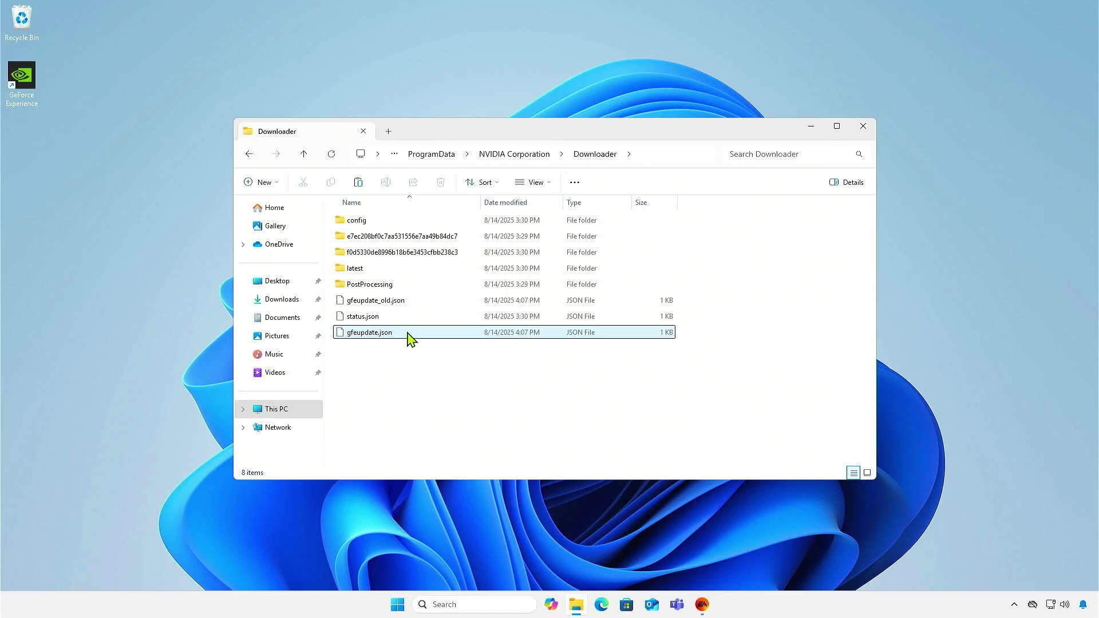
right_click(411, 339)
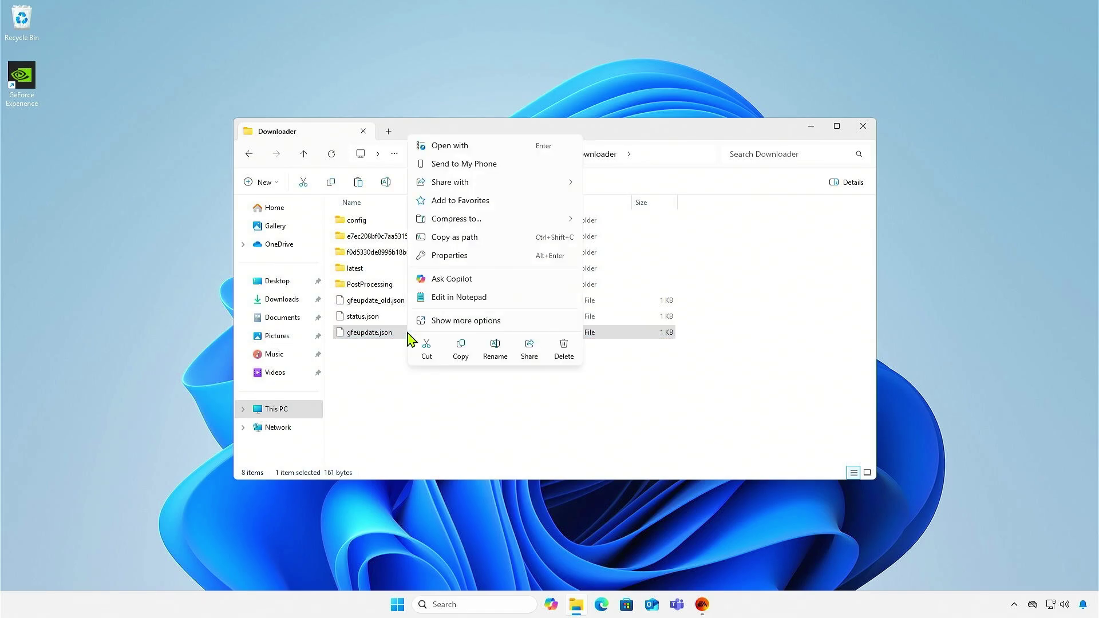
Step: Open the new gfeupdate.json in Notepad and delete all of its JSON text
click(502, 298)
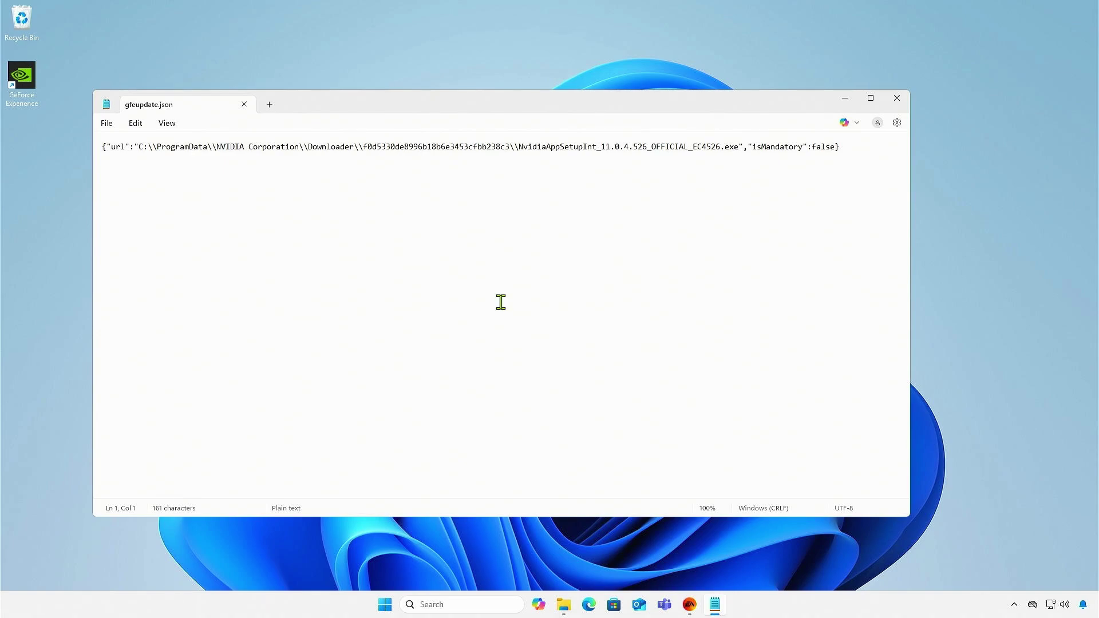
key(ctrl+a)
key(BackSpace)
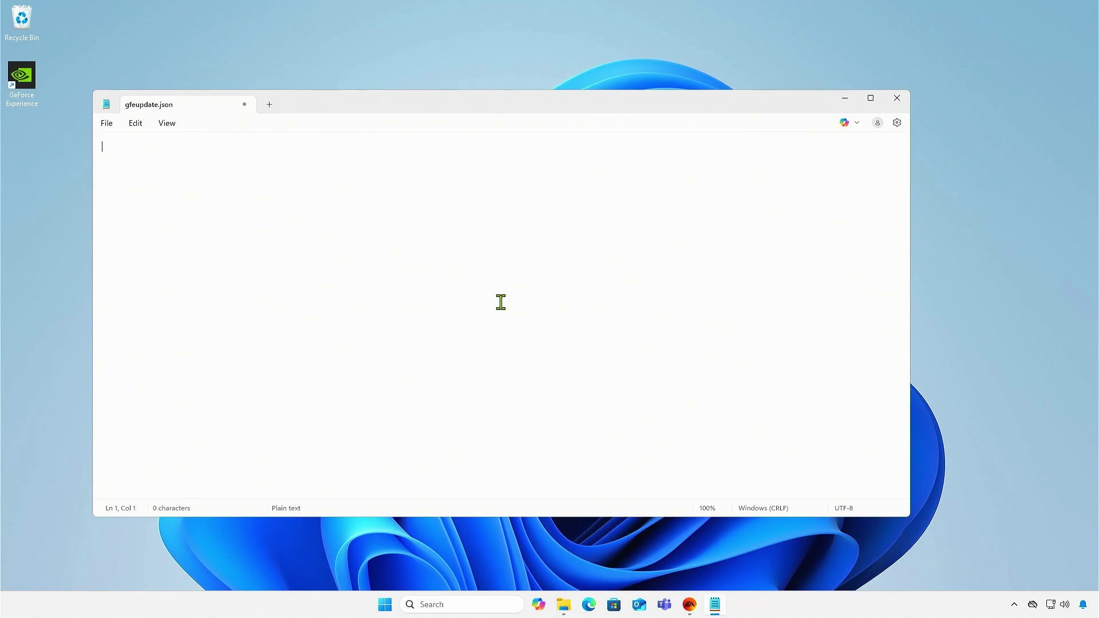
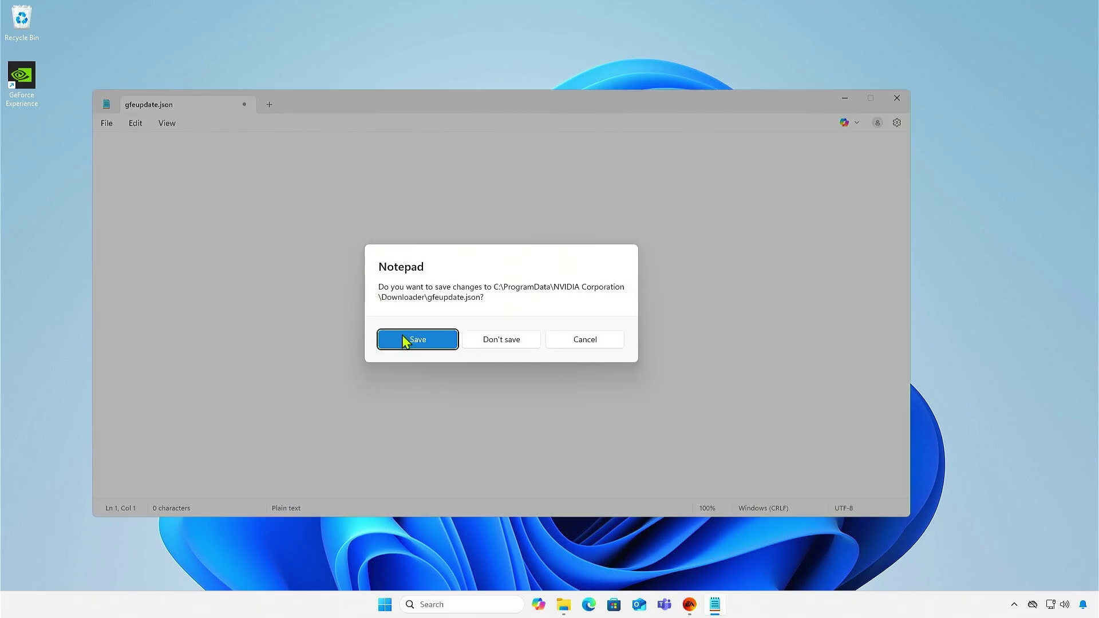
Step: Save the emptied gfeupdate.json when Notepad asks, so it closes at 0 KB
click(405, 340)
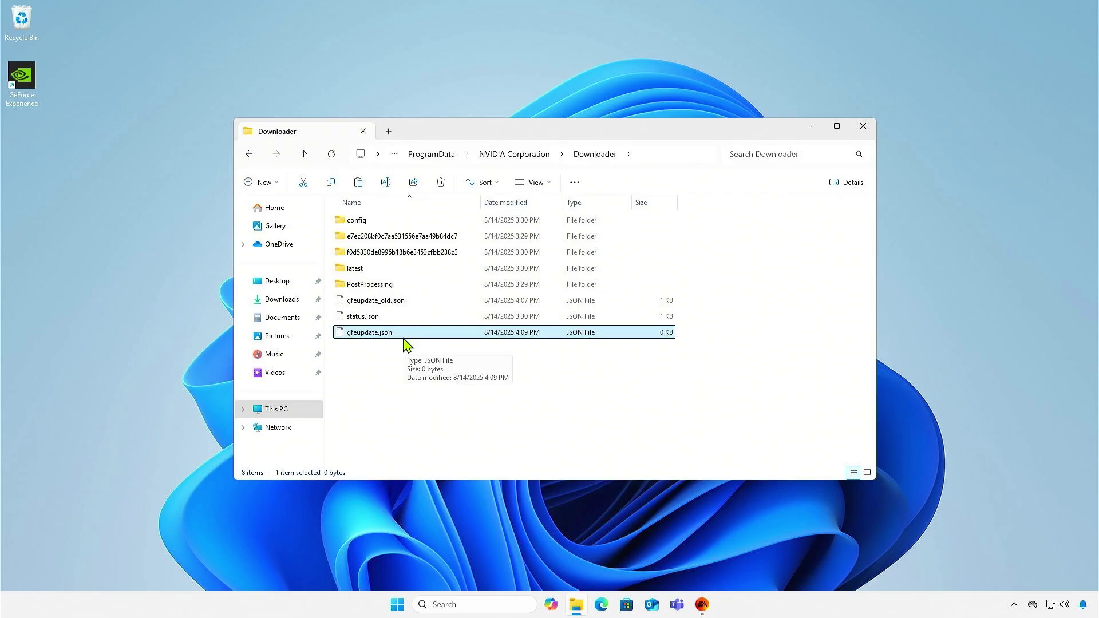
Step: Tick Read-only in gfeupdate.json's Properties and confirm with OK
right_click(412, 340)
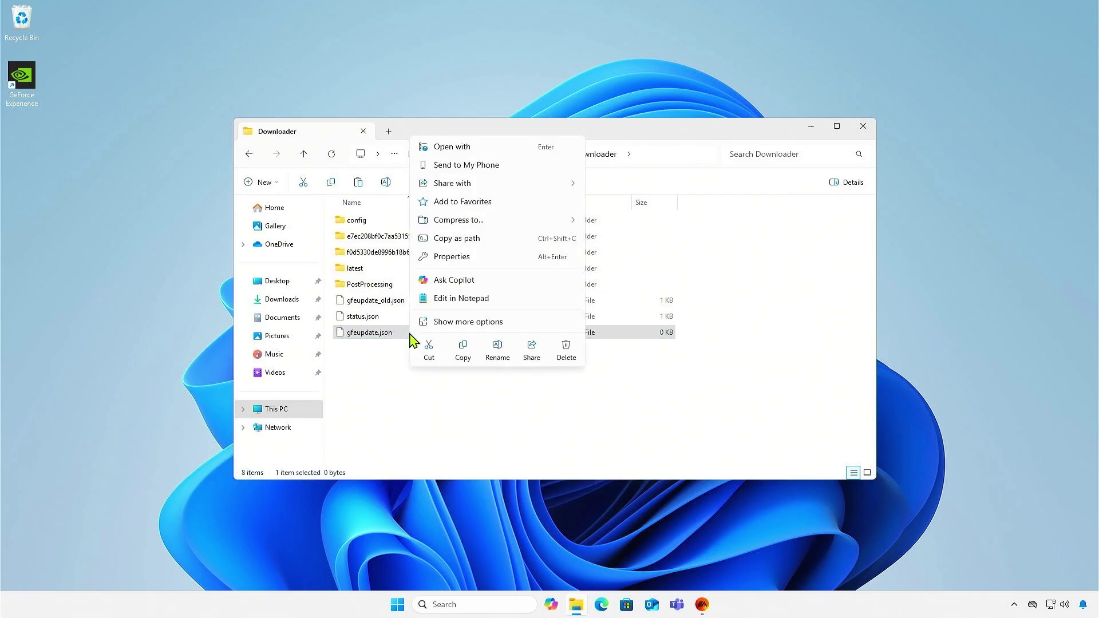
click(511, 257)
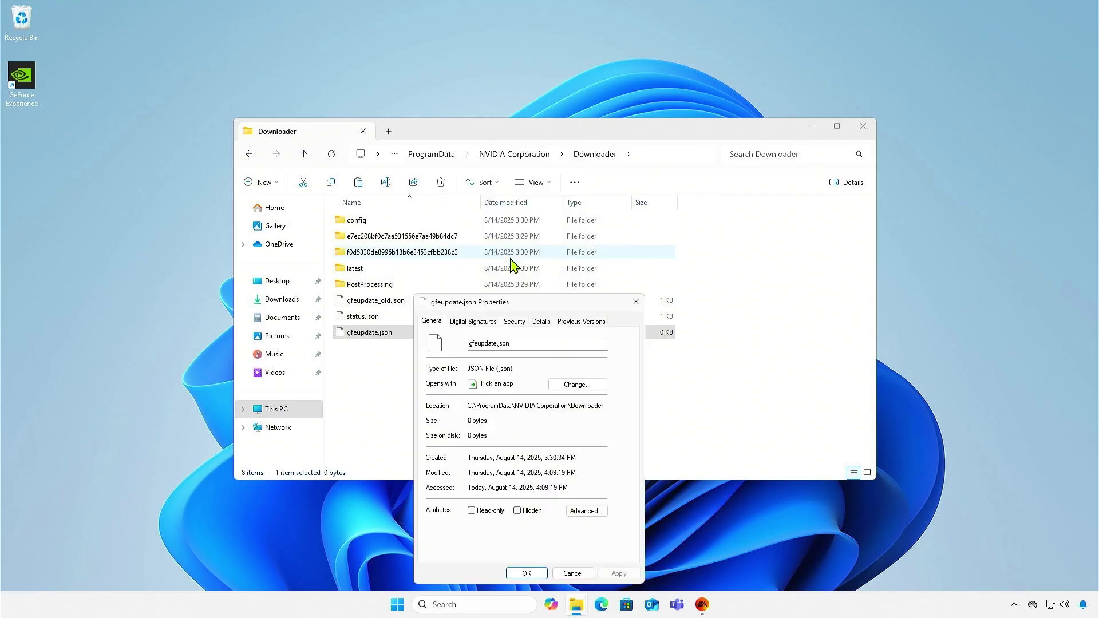
click(495, 511)
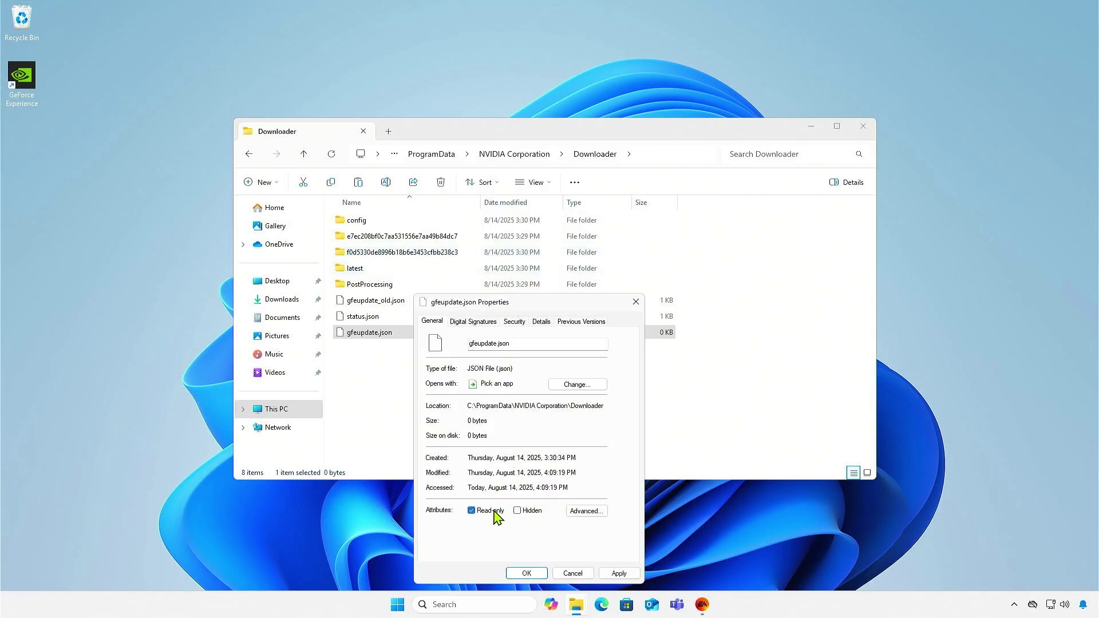
click(526, 574)
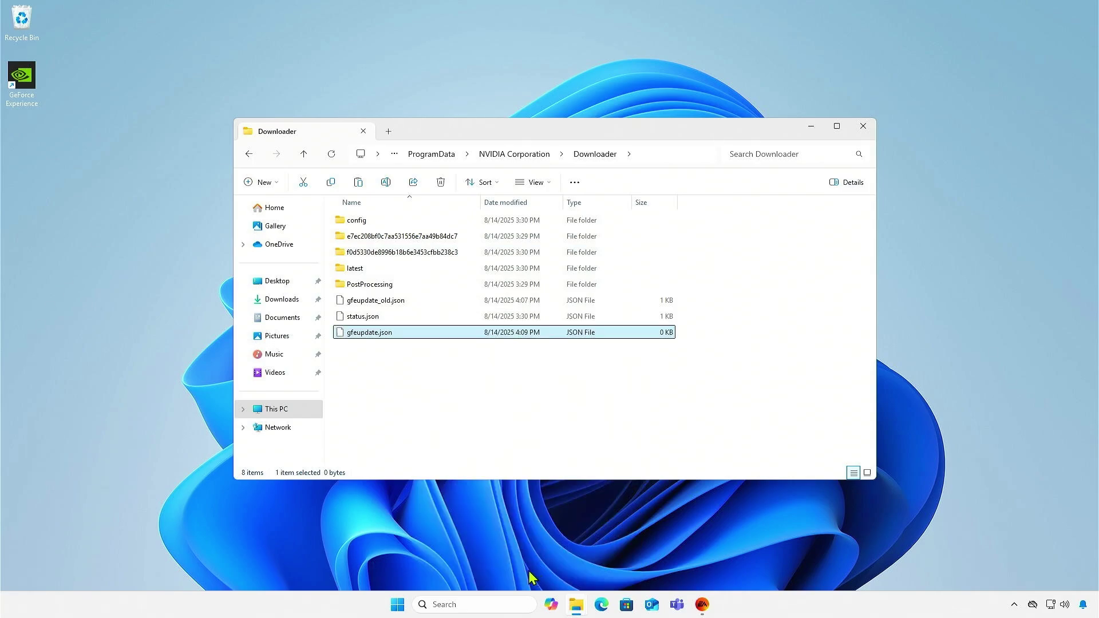
Step: Close the Downloader folder, then launch and close GeForce Experience twice, confirming it reaches Home
click(863, 127)
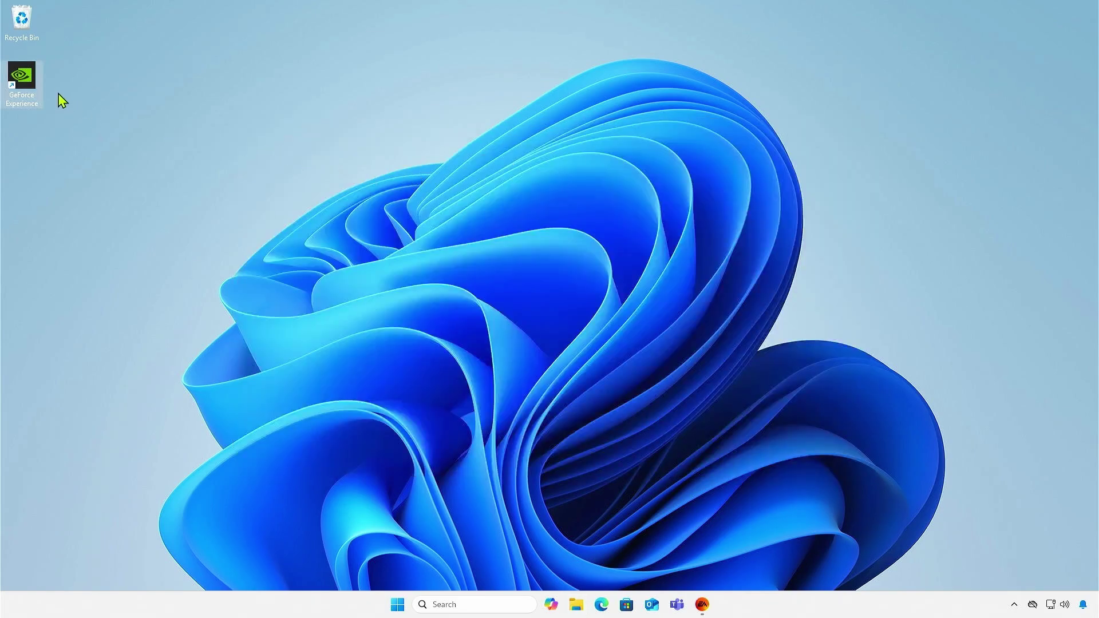
double_click(39, 83)
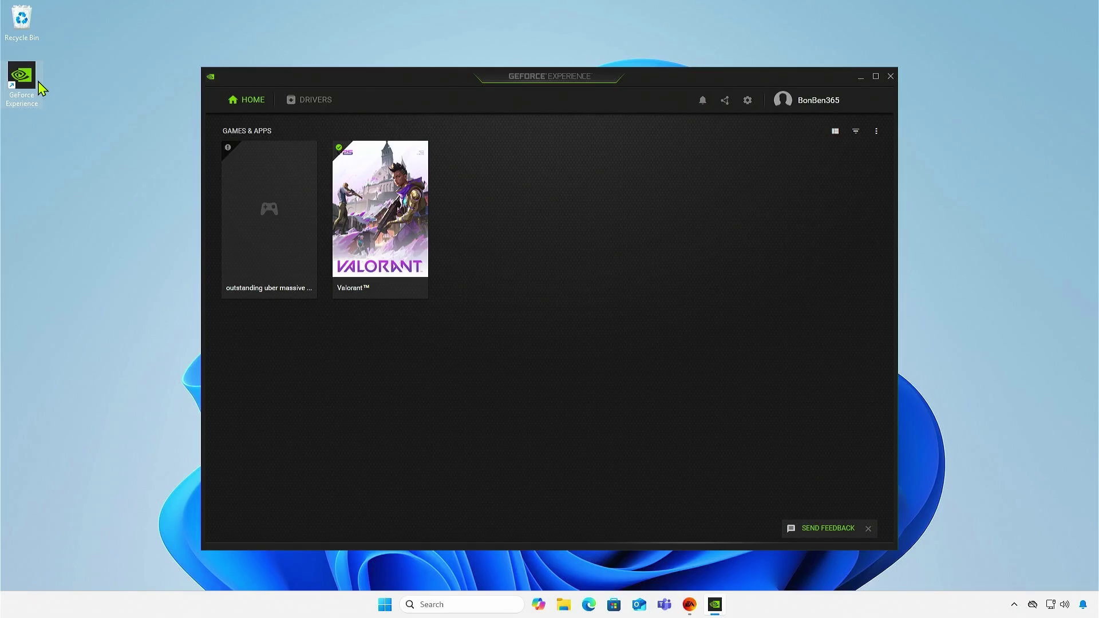
click(891, 76)
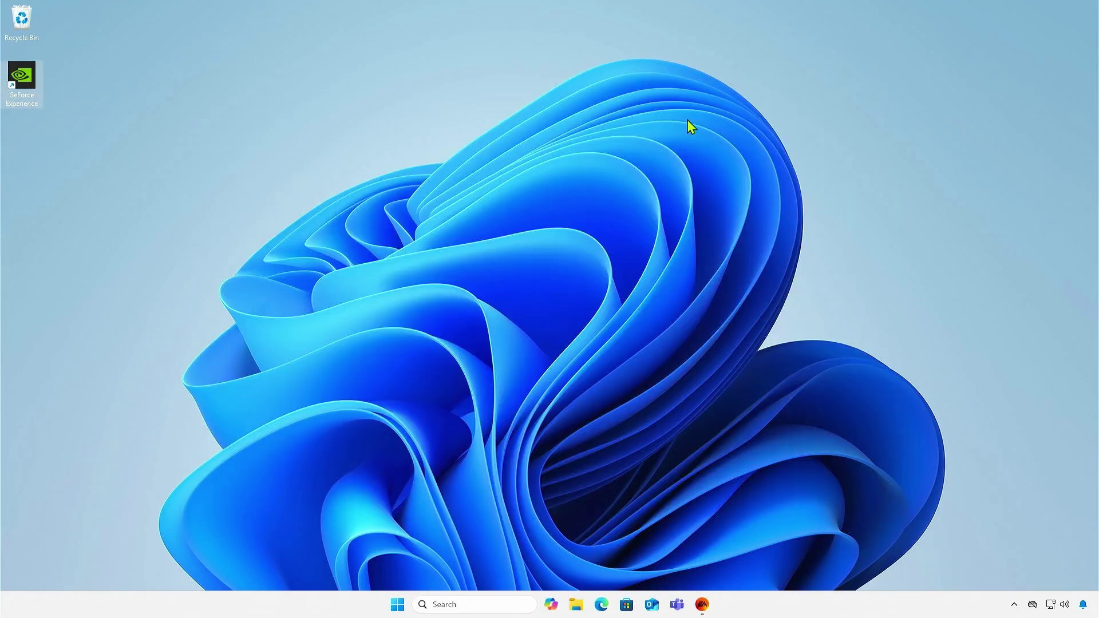
double_click(26, 90)
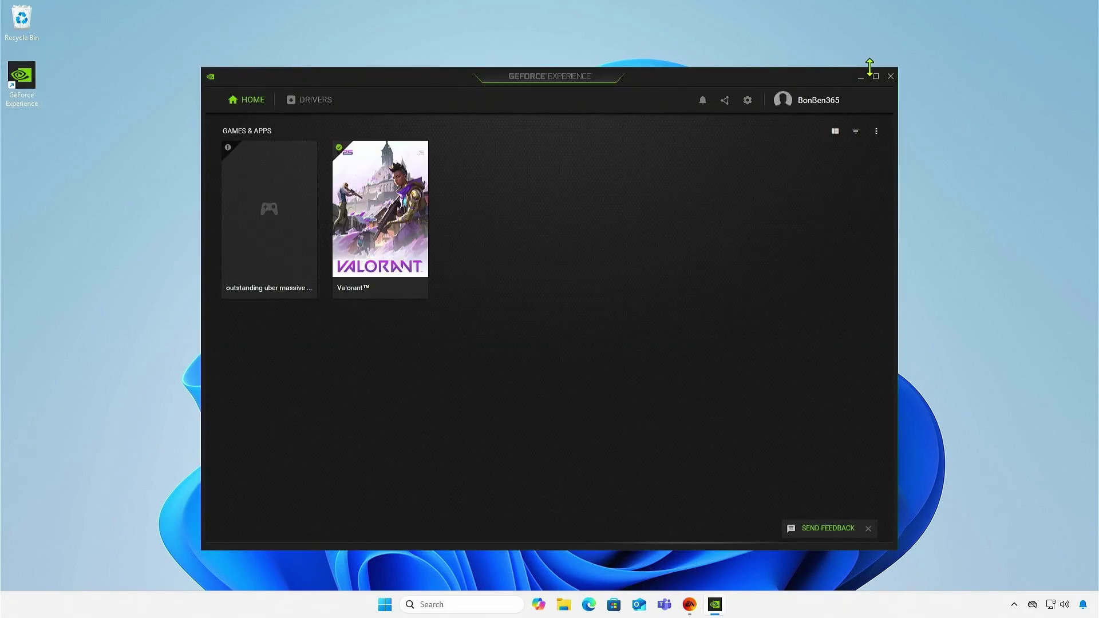
click(891, 77)
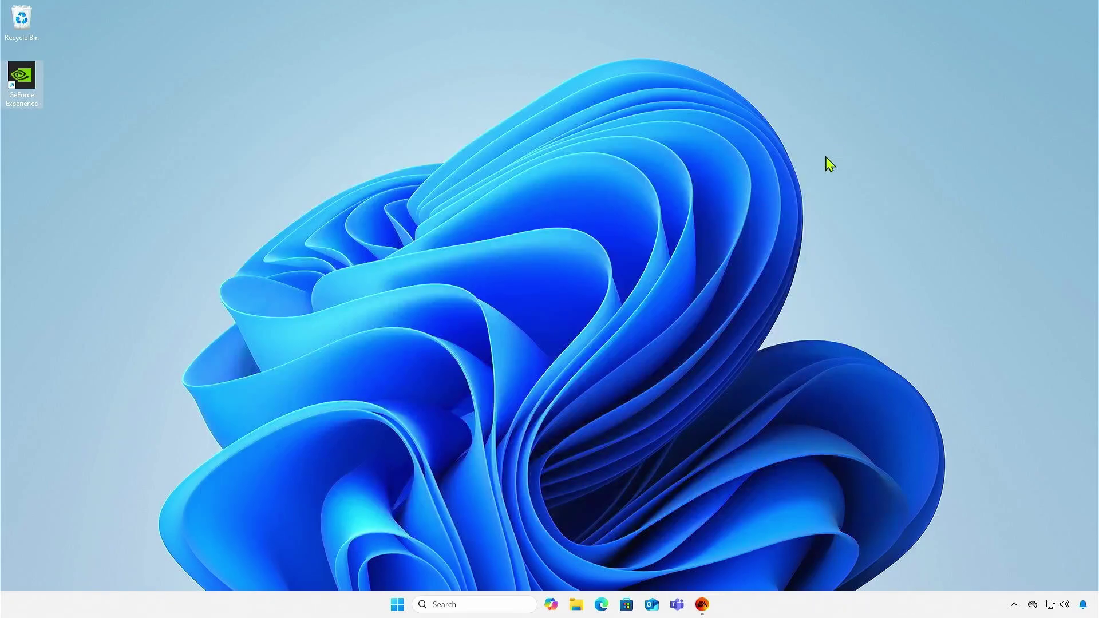
Step: Search Windows for 'task schedu' to bring up Task Scheduler as the best match
click(502, 604)
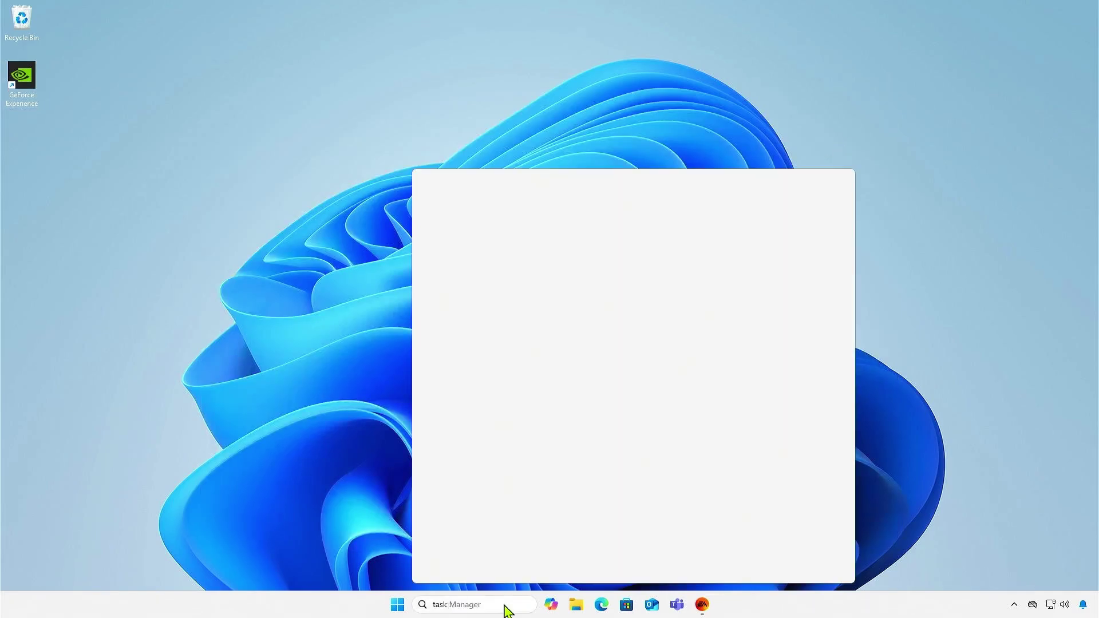
text(ta)
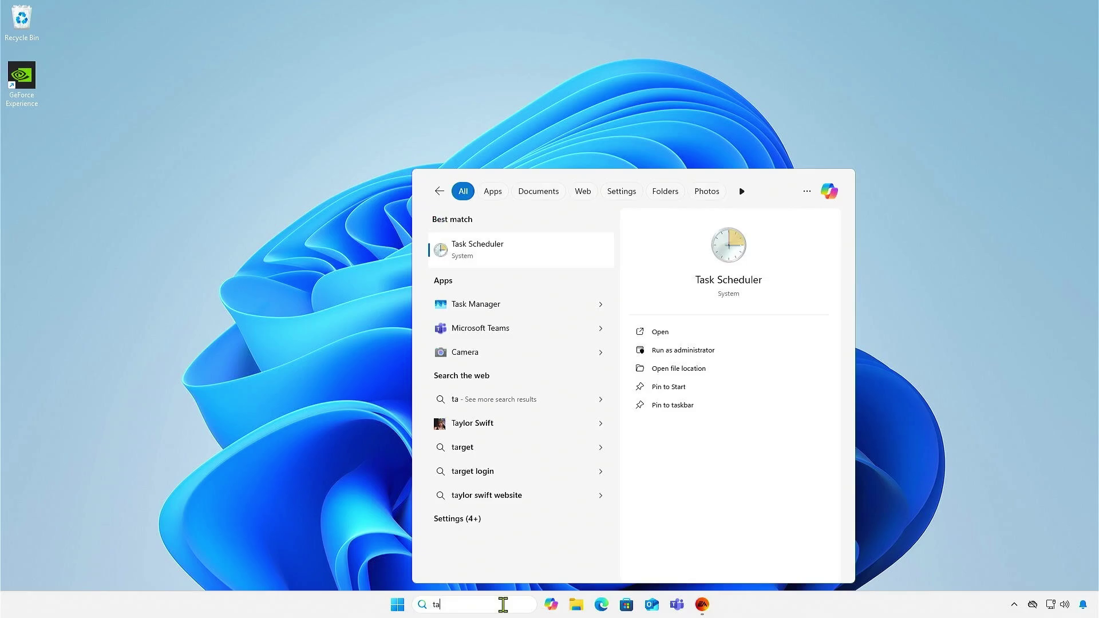
text(sk schedu)
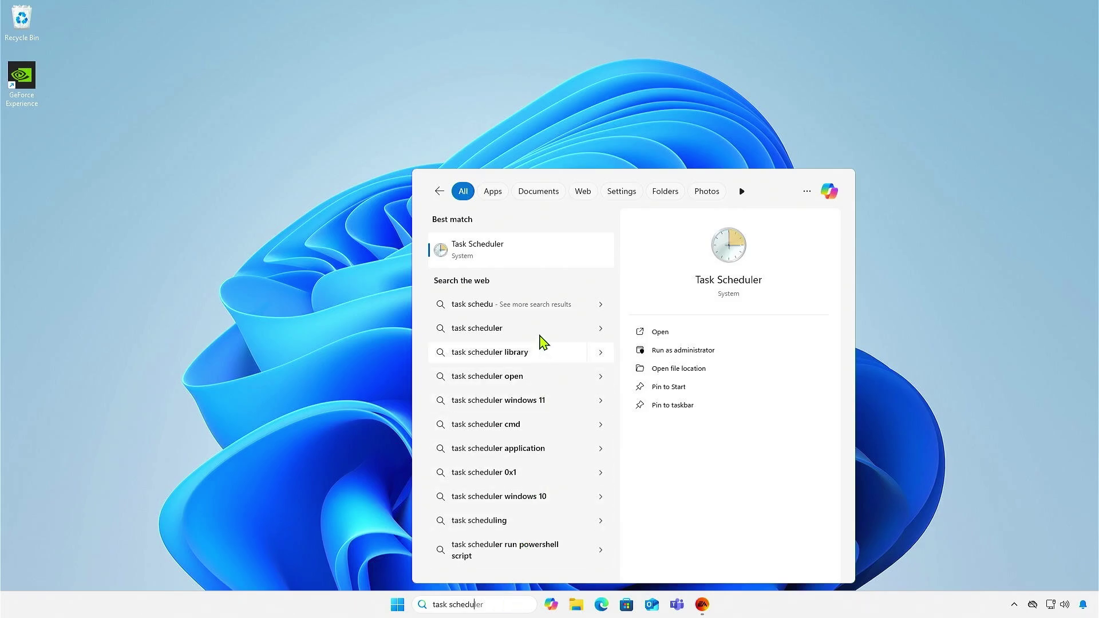
Step: Disable the NVIDIA GeForce Experience SelfUpdate task in Task Scheduler Library, then close Task Scheduler
click(537, 256)
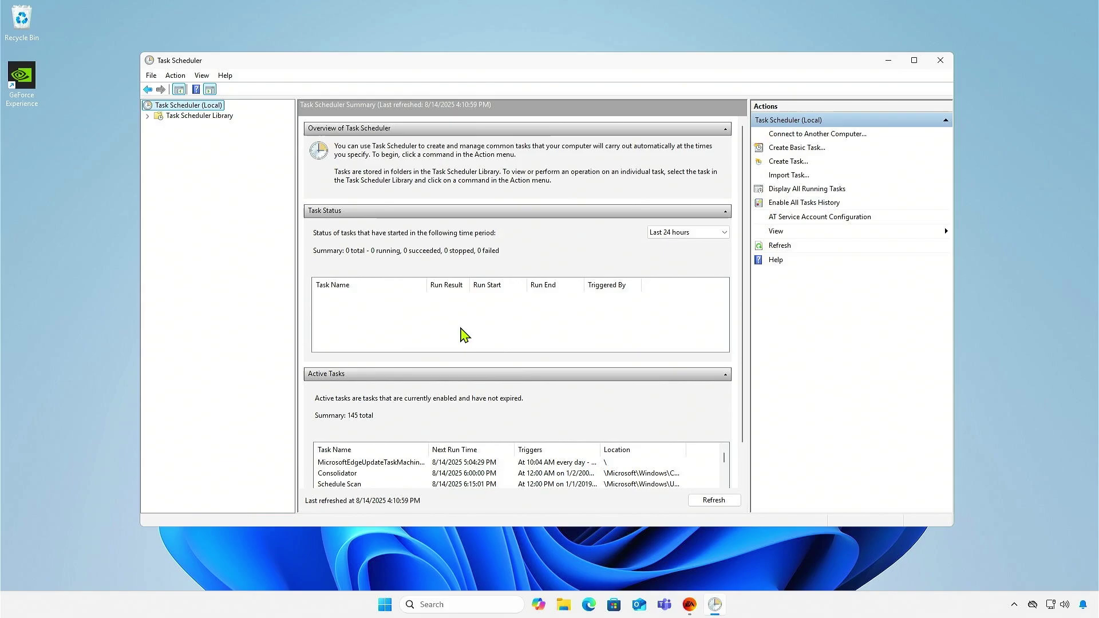
click(224, 117)
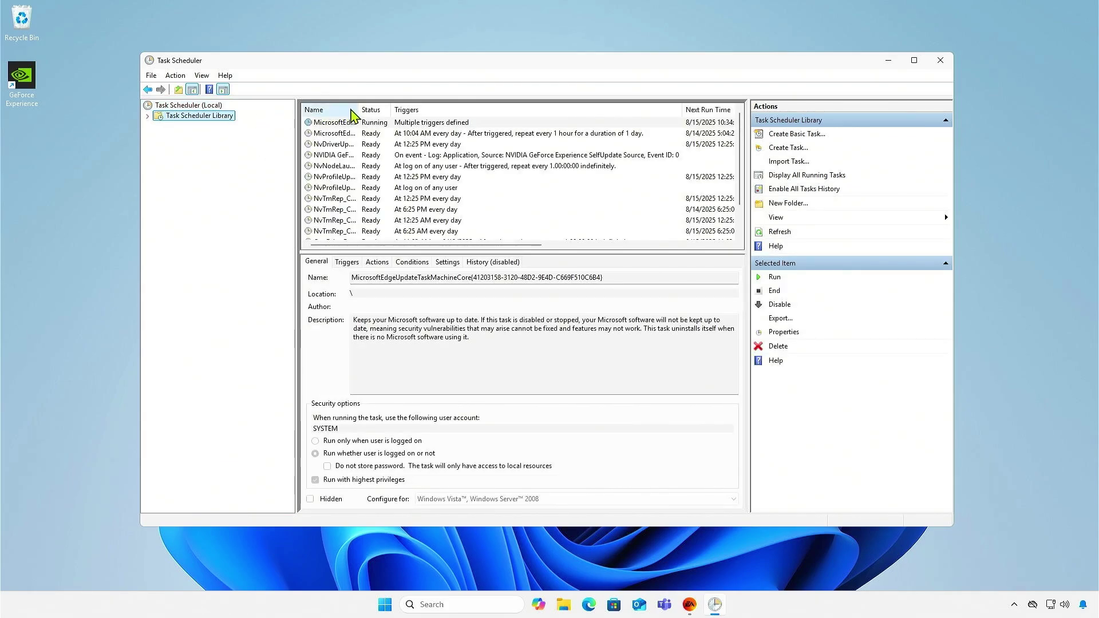
drag(391, 110, 480, 112)
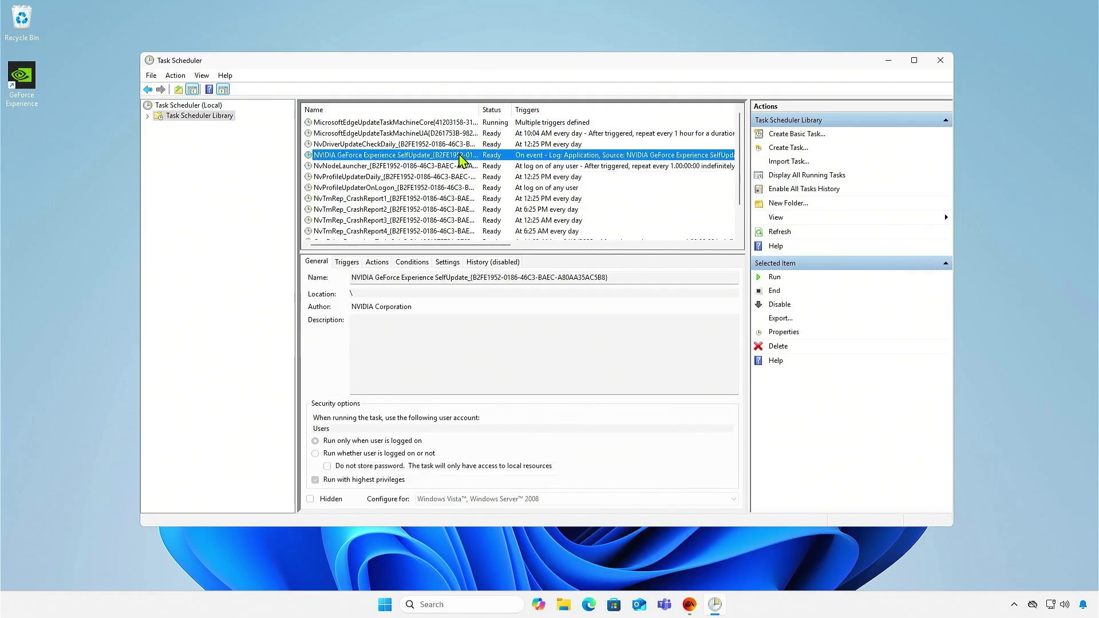
click(462, 157)
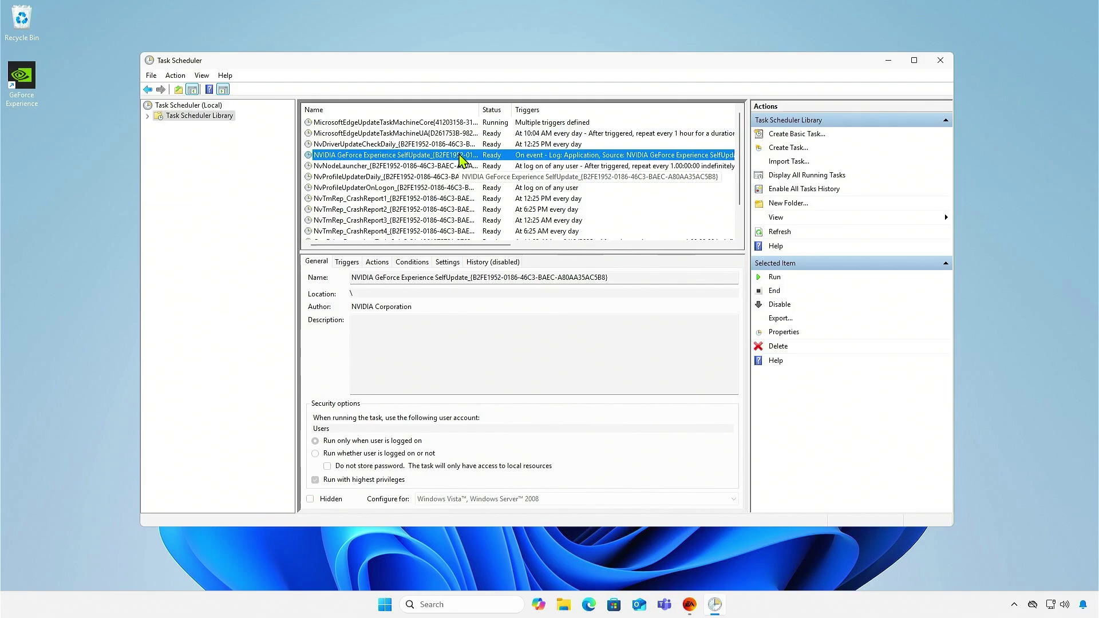
right_click(460, 156)
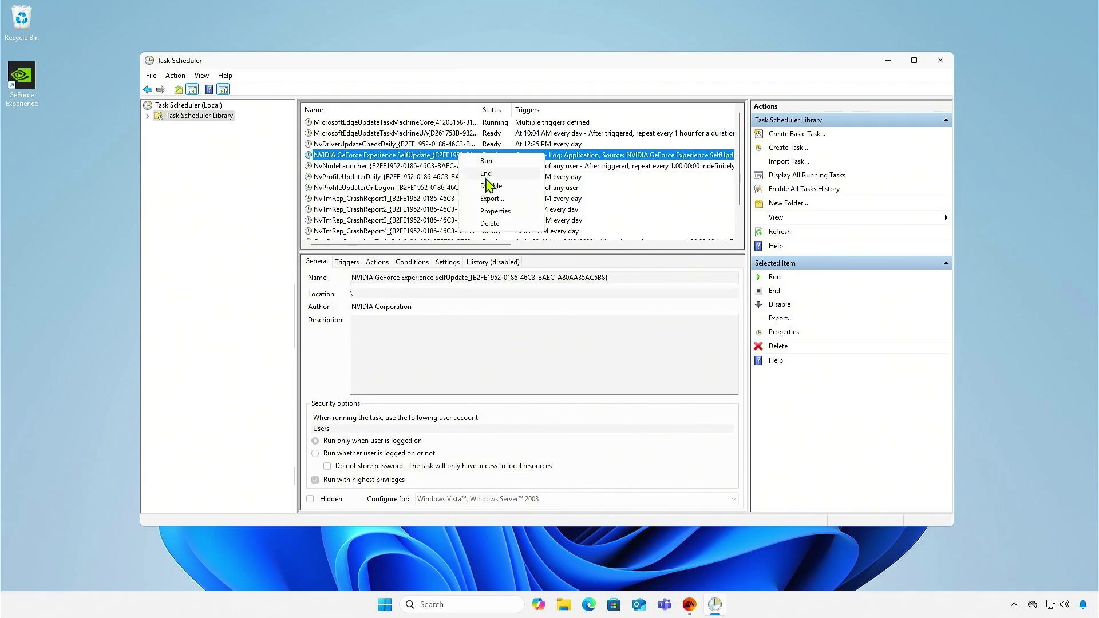
click(491, 186)
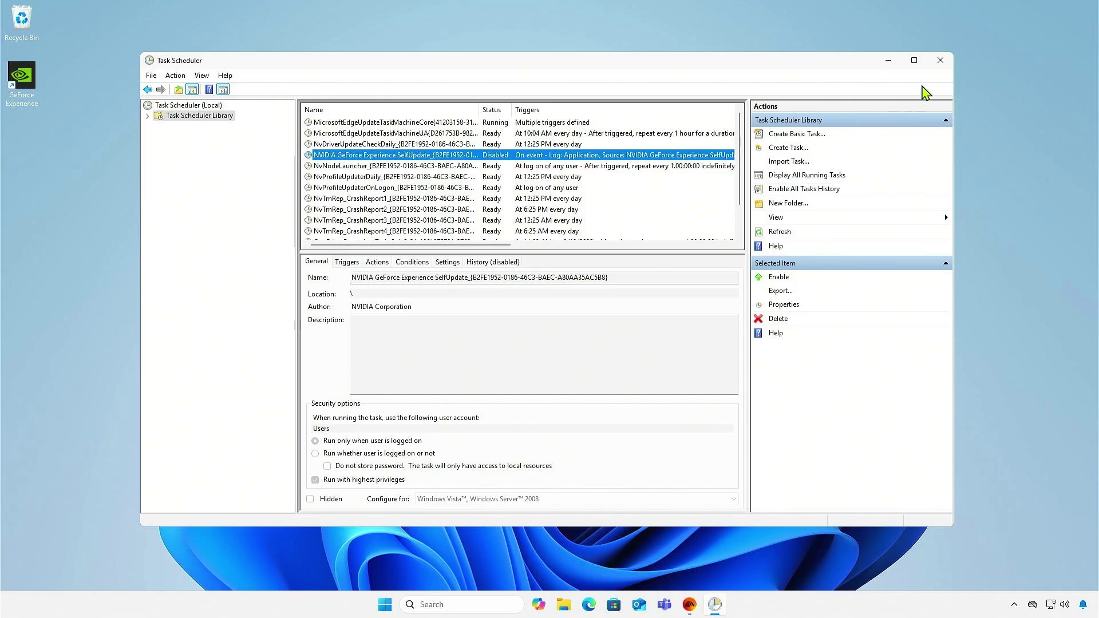
click(939, 69)
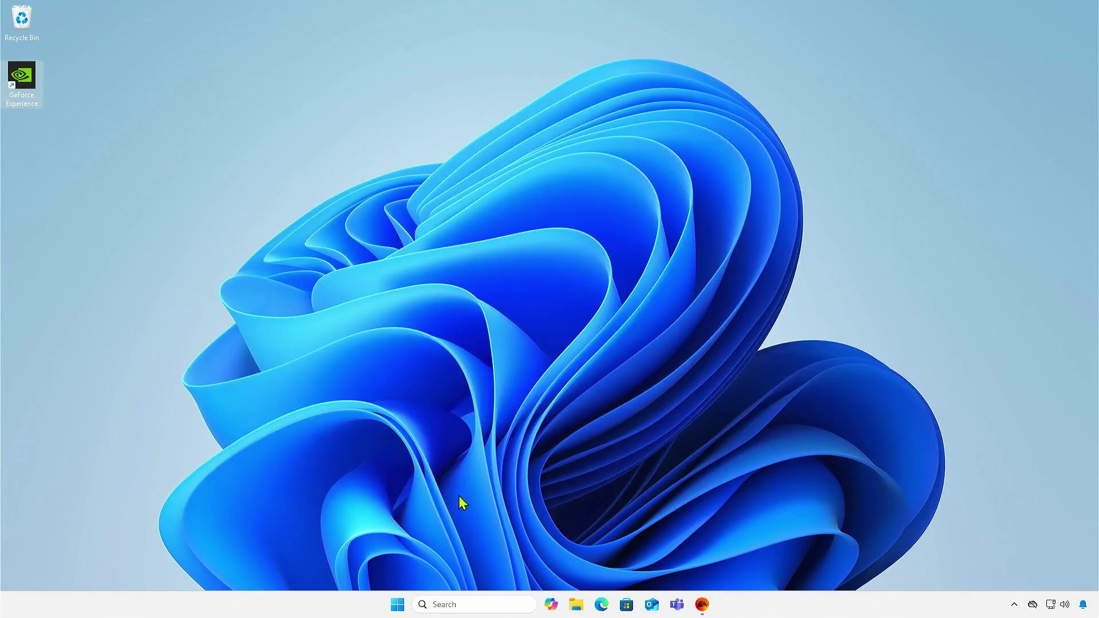
Step: Restart Windows from the Start power menu, then launch GeForce Experience from the desktop shortcut
click(403, 607)
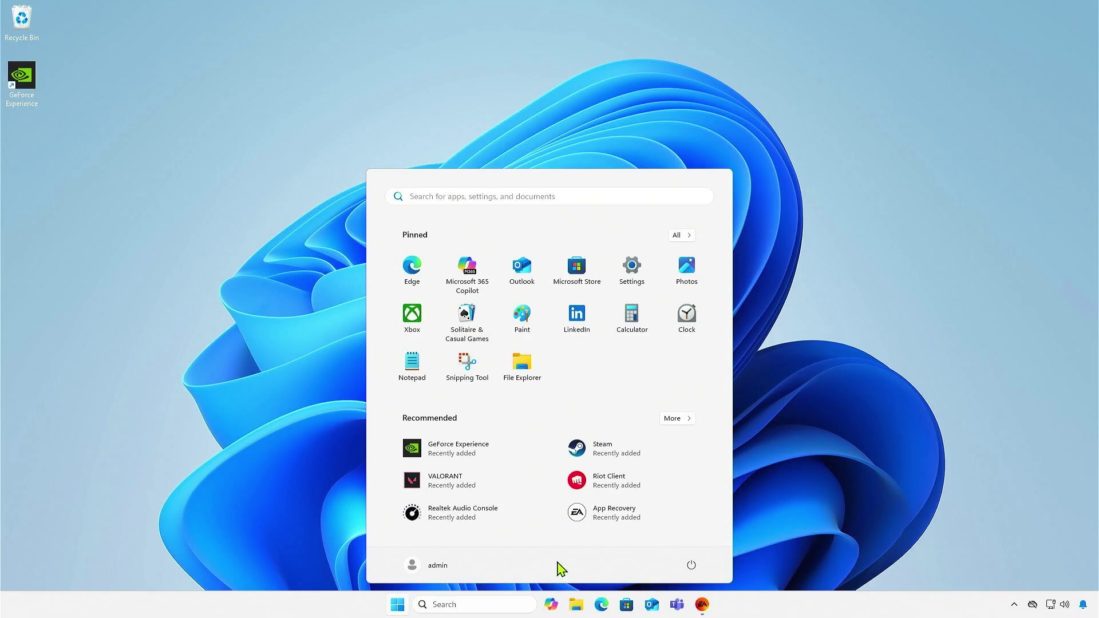
click(691, 565)
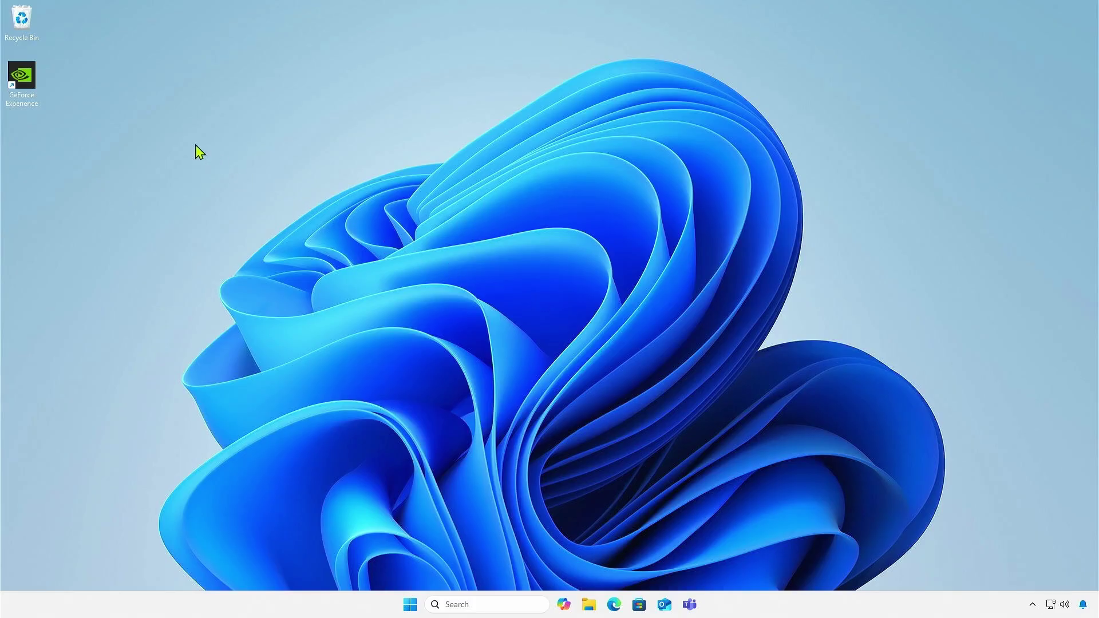
double_click(37, 79)
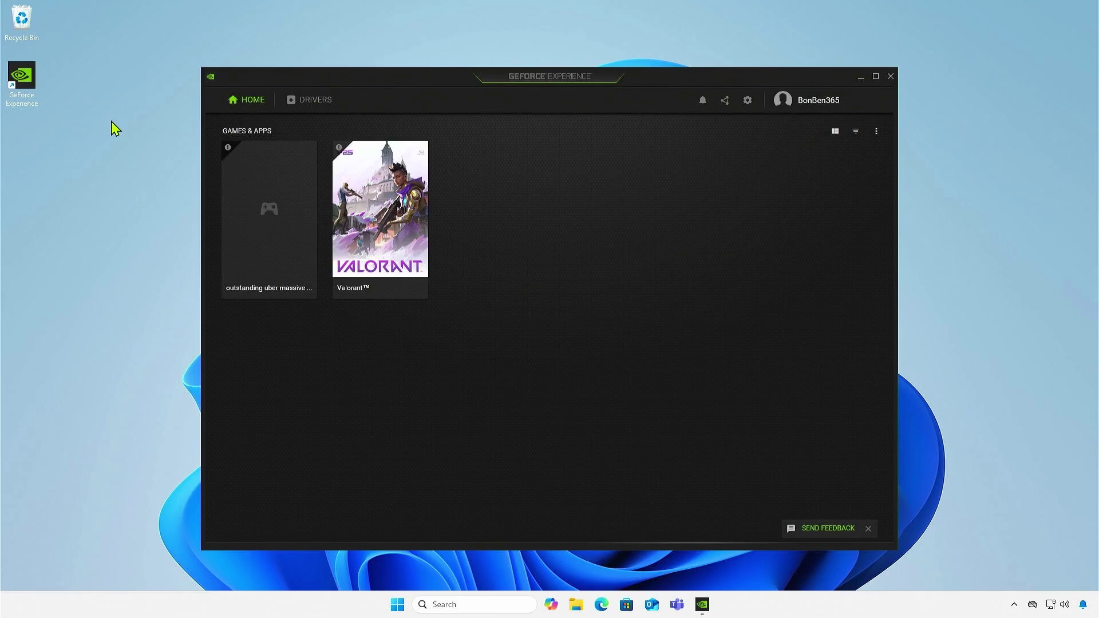